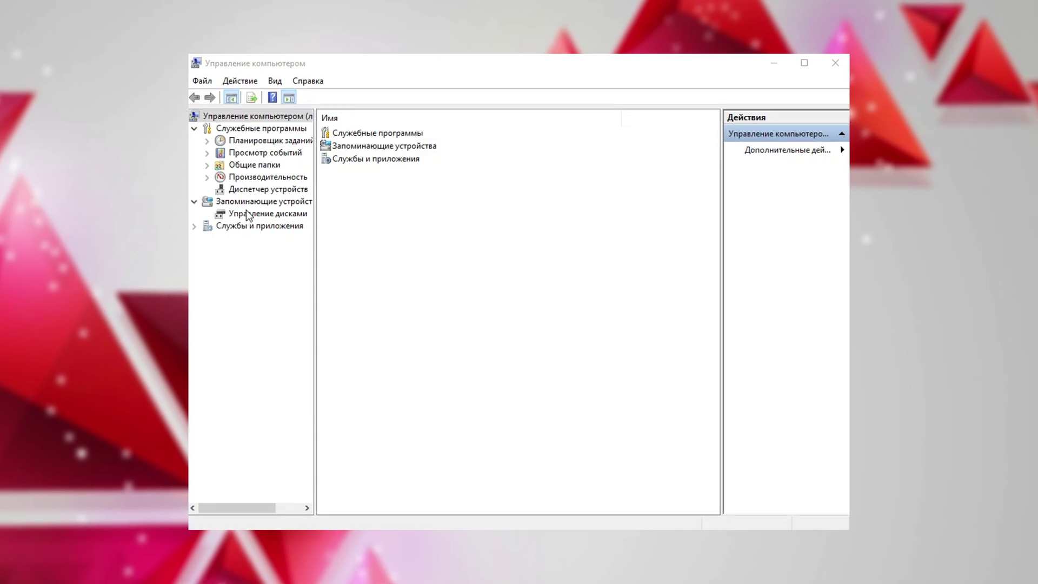
# Open Disk Management in the computer management console and look through the list of connected disks.
pyautogui.click(247, 217)
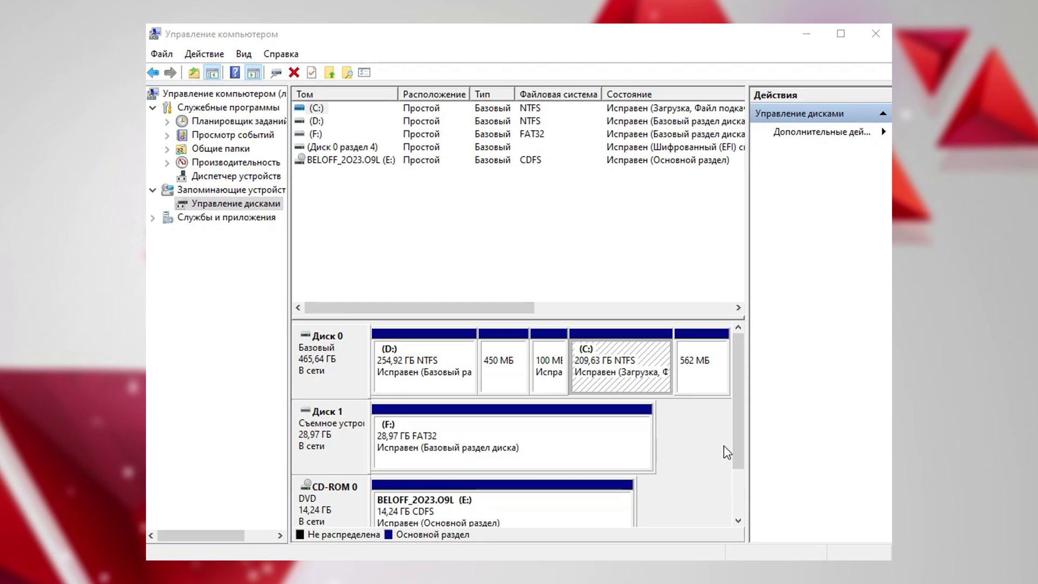
pyautogui.moveTo(741, 443); pyautogui.dragTo(738, 523)
pyautogui.scroll(2, 737, 433)
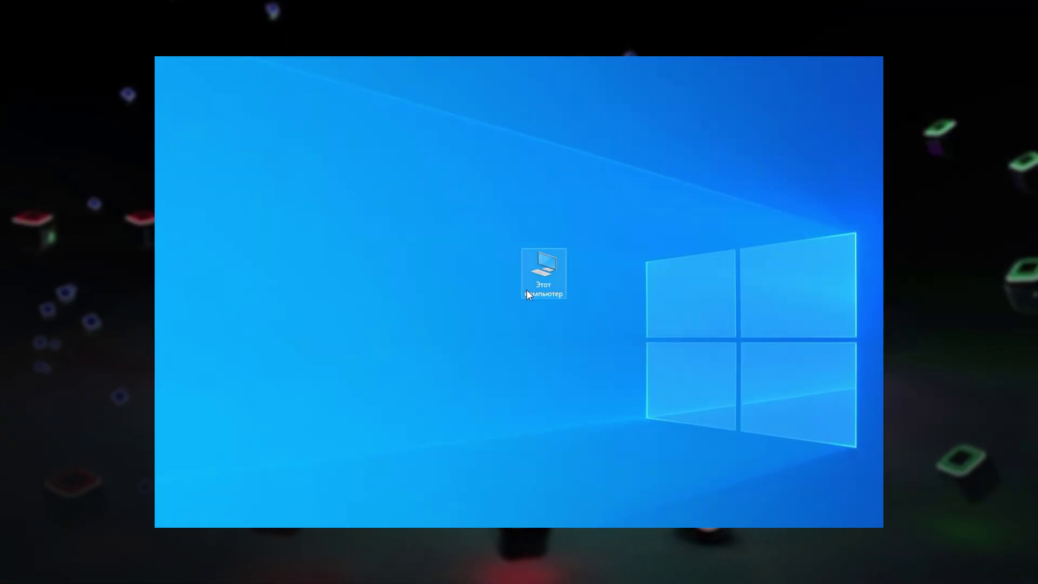
# Open This PC and examine the local disk C: among the listed drives.
pyautogui.doubleClick(543, 284)
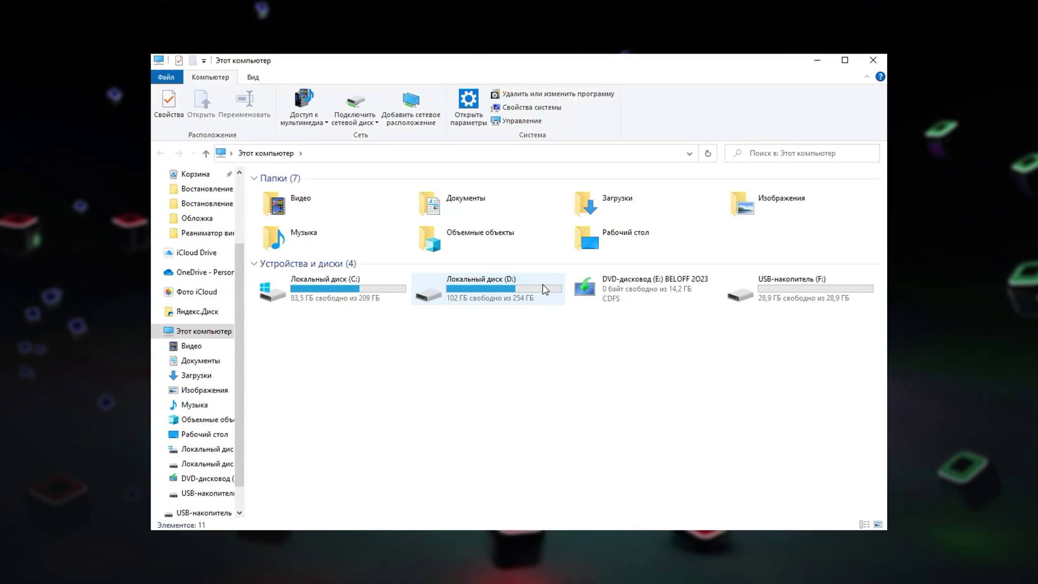
pyautogui.doubleClick(322, 292)
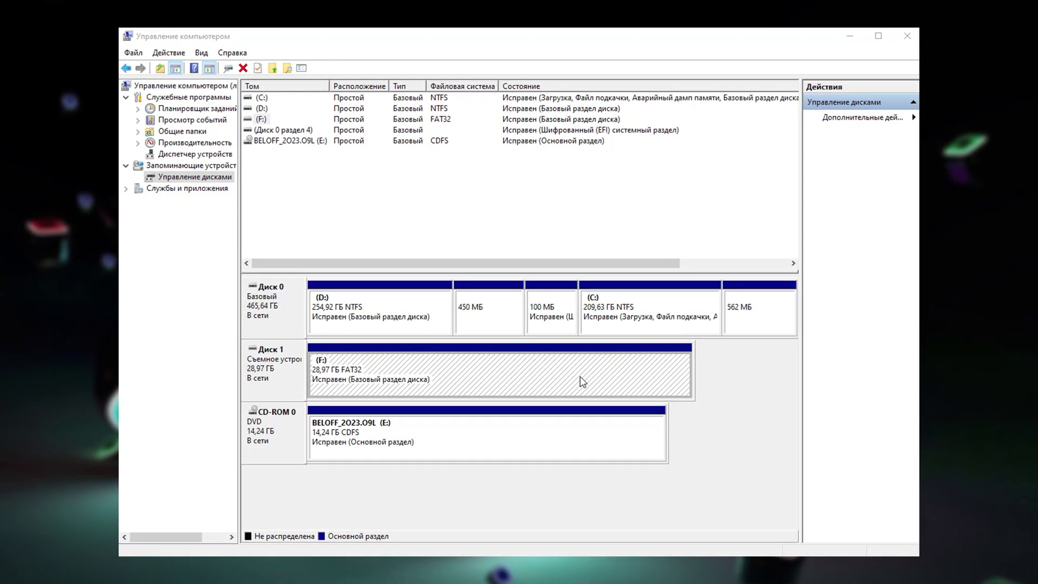
# Delete the FAT32 volume F: on the removable Disk 1, accepting the loss of its data.
pyautogui.rightClick(603, 379)
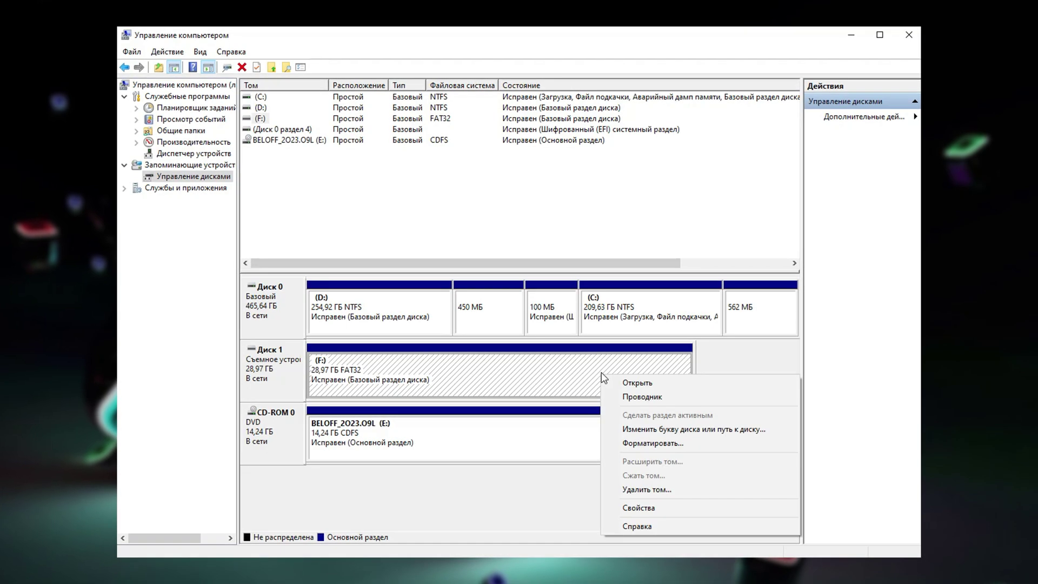
pyautogui.click(648, 492)
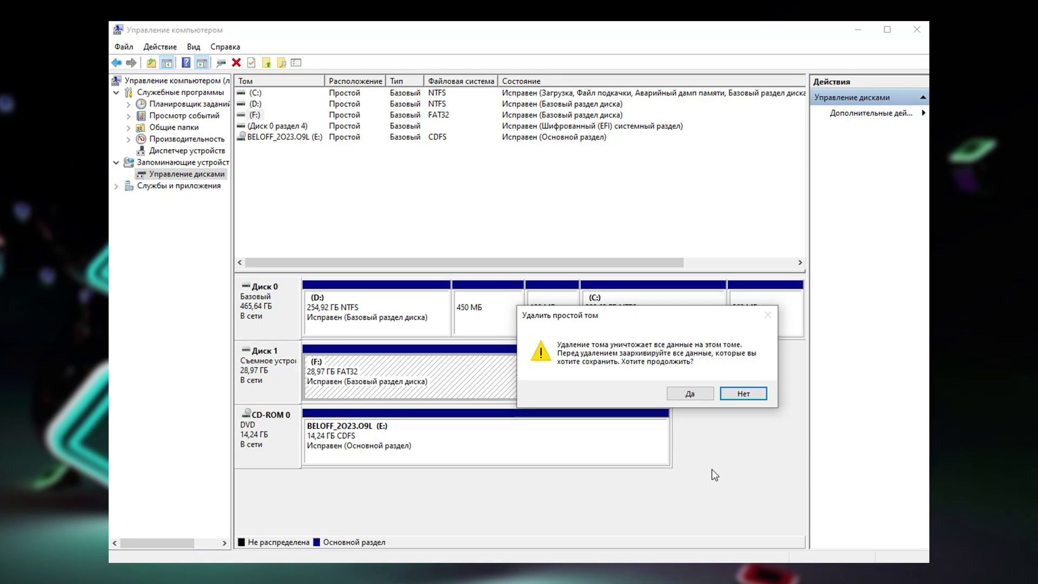
pyautogui.click(690, 393)
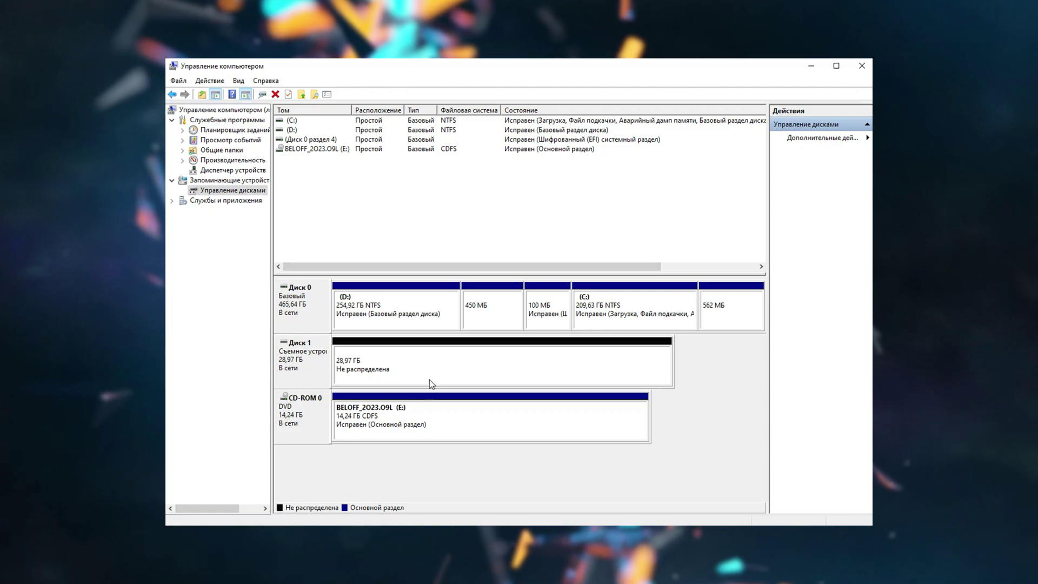
# Set up a new simple volume of about 7.81 GB in Disk 1's unallocated space with drive letter G.
pyautogui.rightClick(482, 363)
pyautogui.click(523, 371)
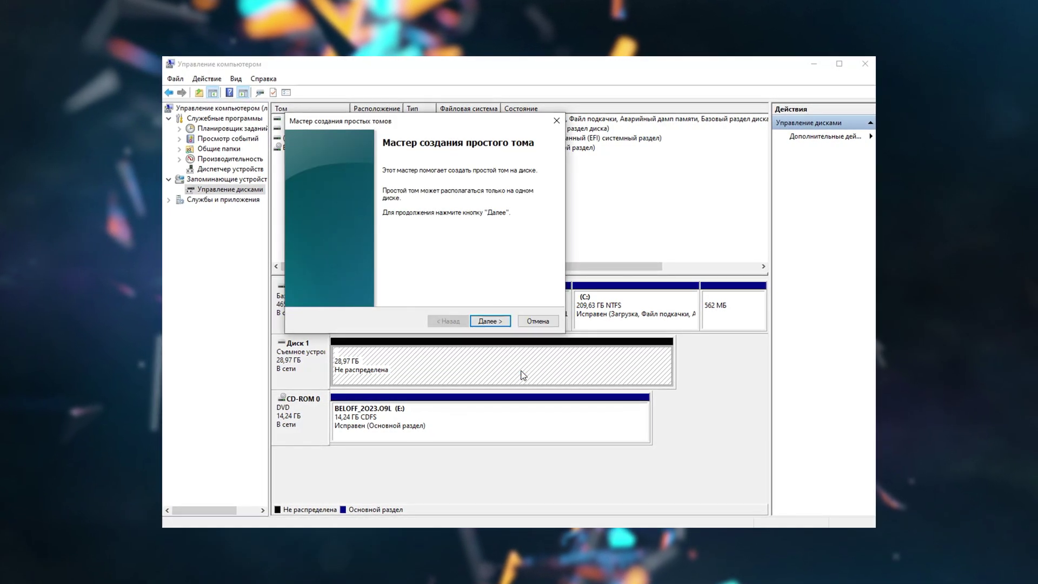
pyautogui.click(487, 322)
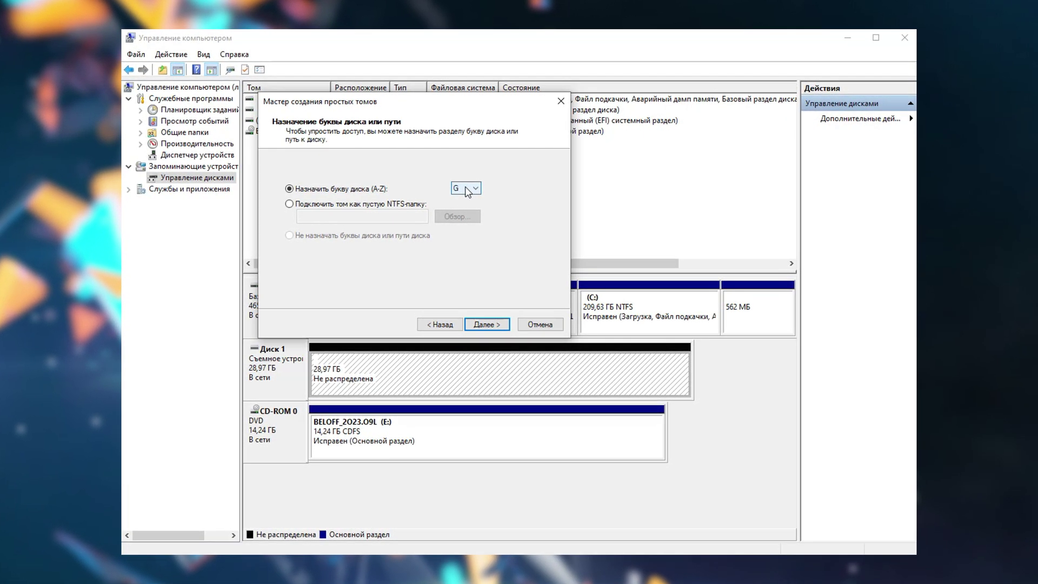
pyautogui.click(486, 324)
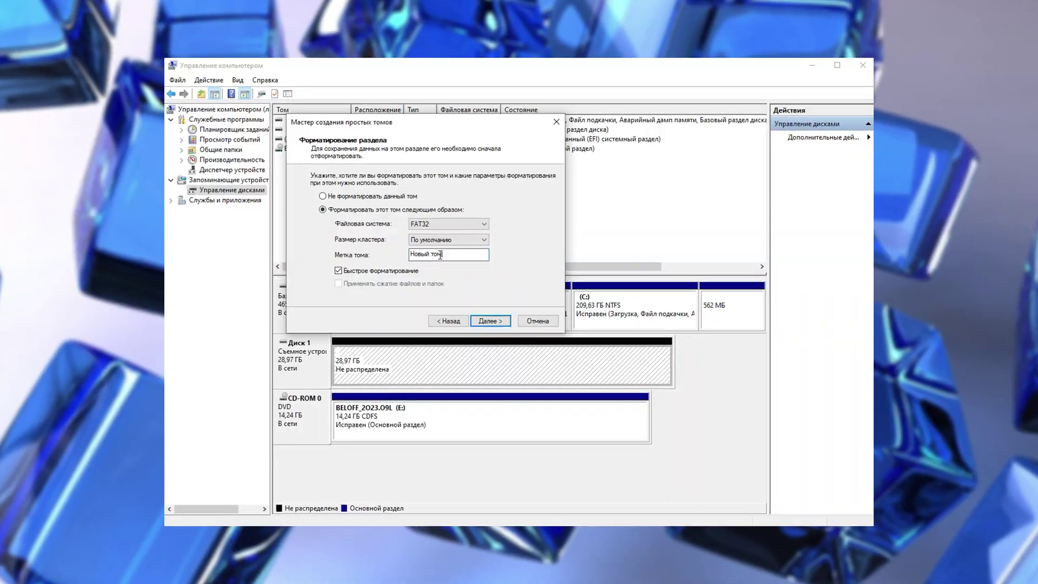
# Label the new volume Загрузочный, keep FAT32 with quick format, and complete its creation.
pyautogui.moveTo(442, 254); pyautogui.dragTo(410, 255)
pyautogui.write('Загру')
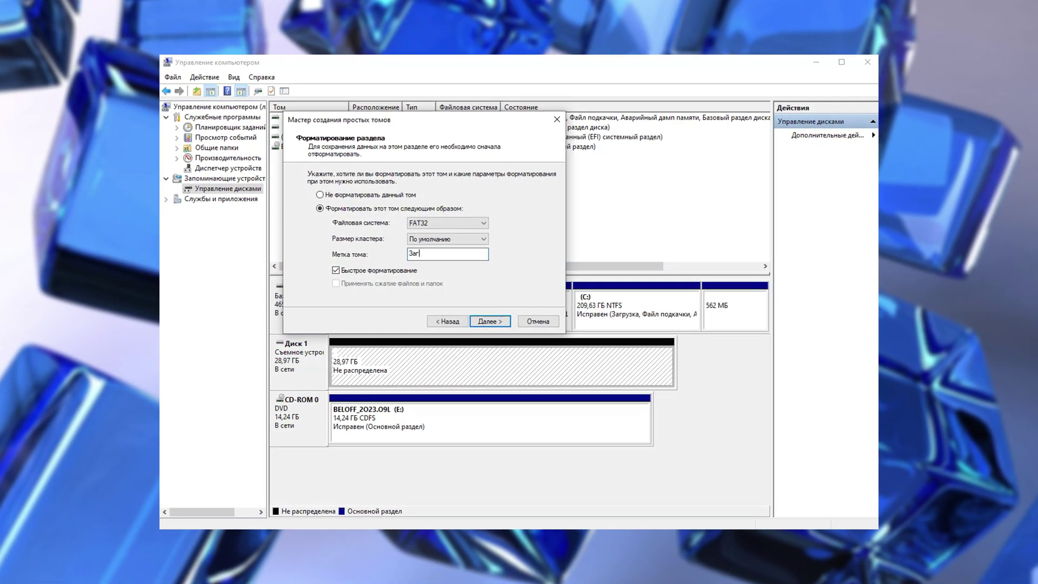
pyautogui.write('зочный')
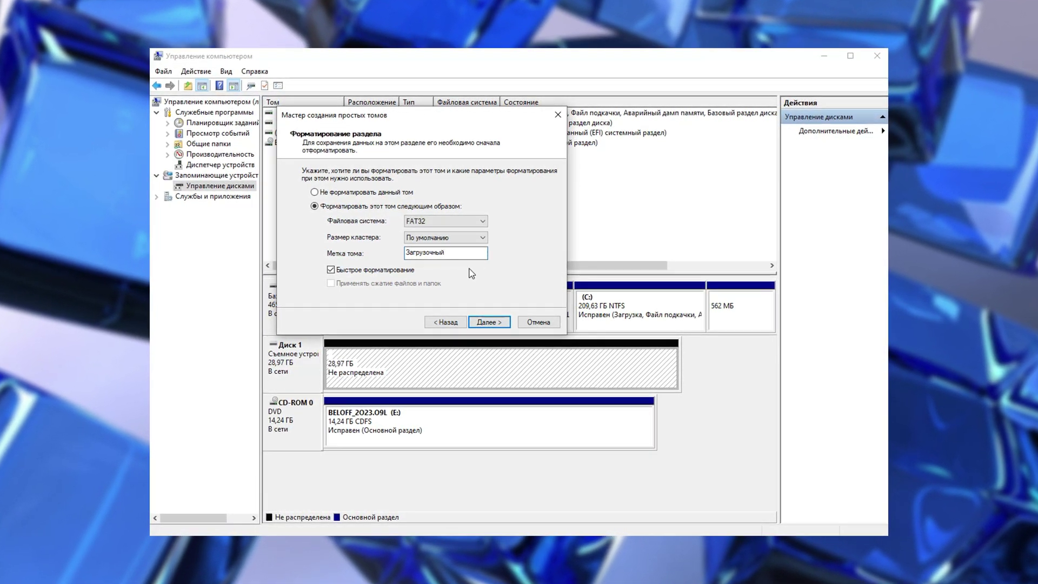
pyautogui.click(497, 322)
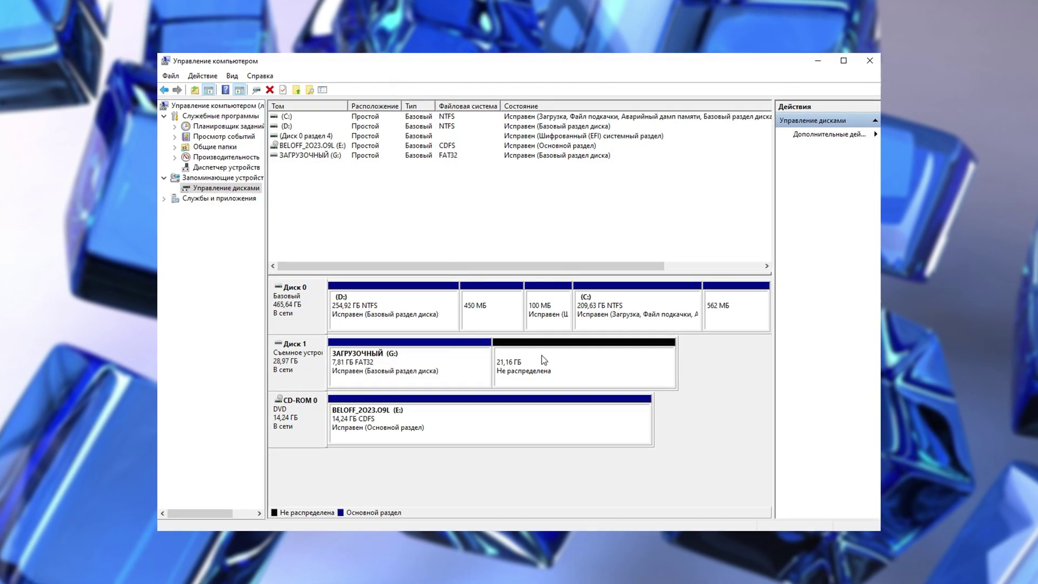
# Set up a second simple volume in Disk 1's remaining unallocated space, using all 21661 MB and drive letter F.
pyautogui.rightClick(541, 356)
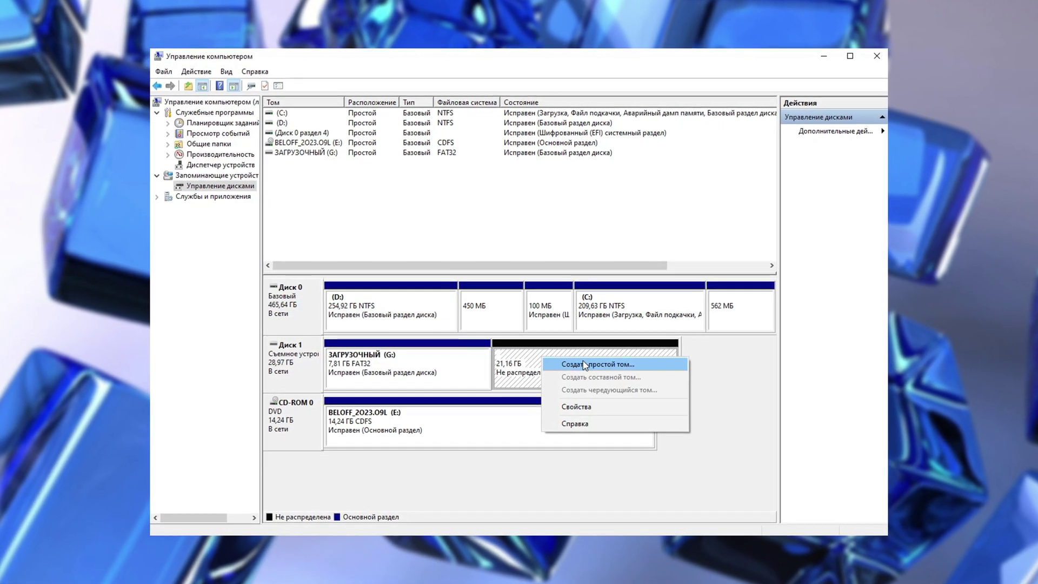
pyautogui.click(589, 366)
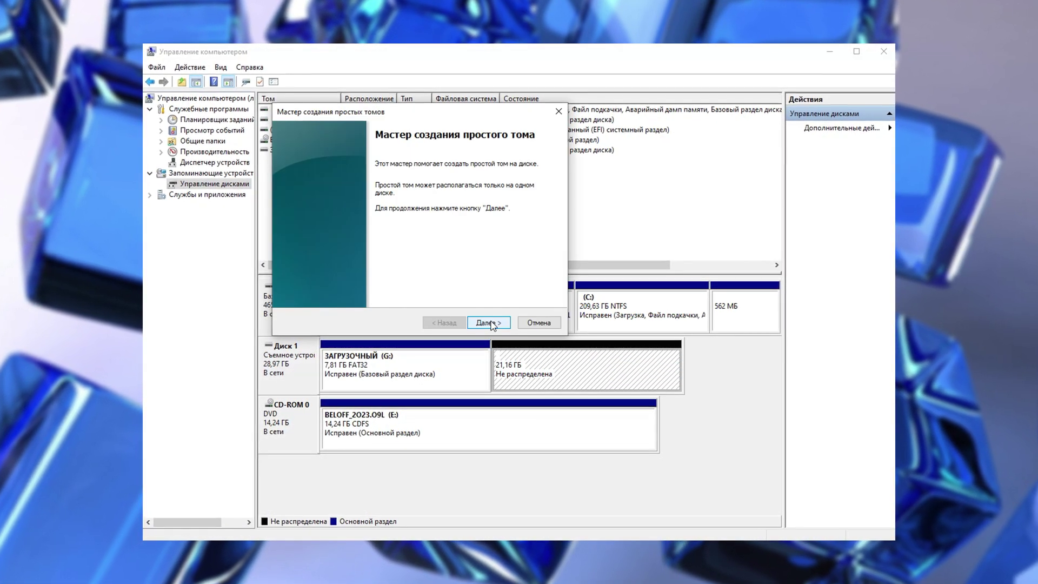
pyautogui.click(492, 324)
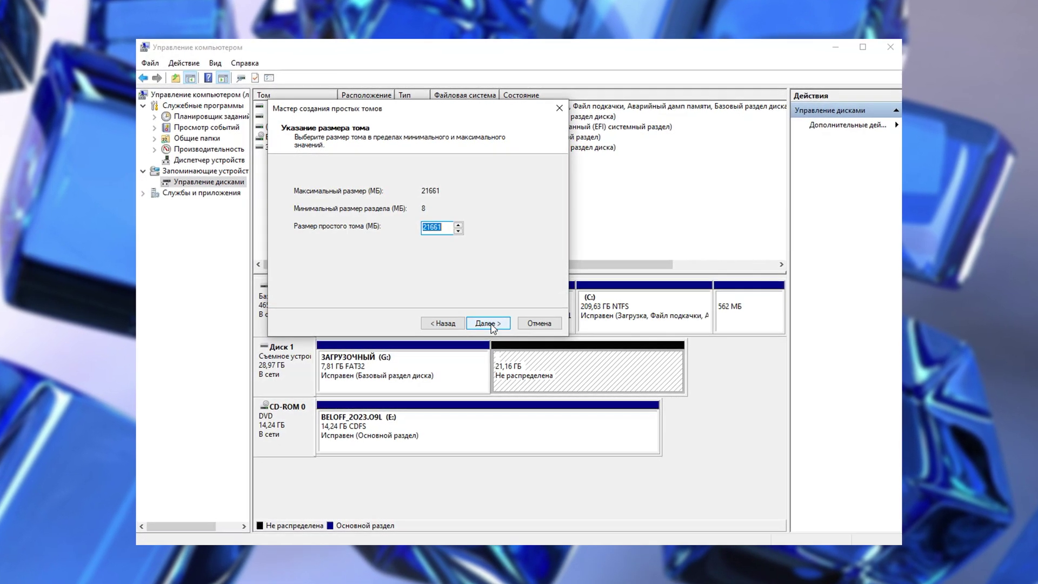
pyautogui.click(489, 324)
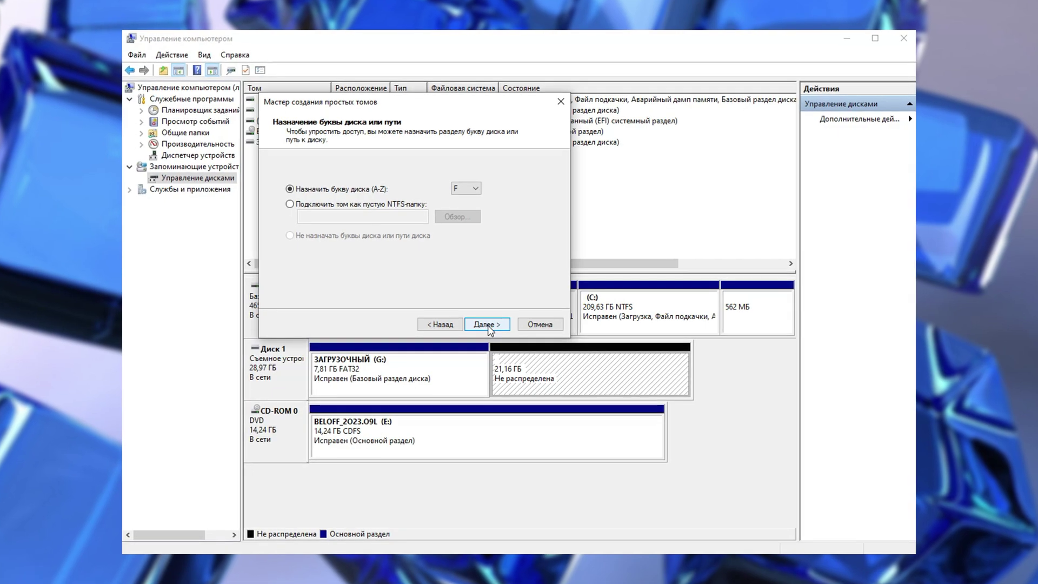
pyautogui.click(488, 325)
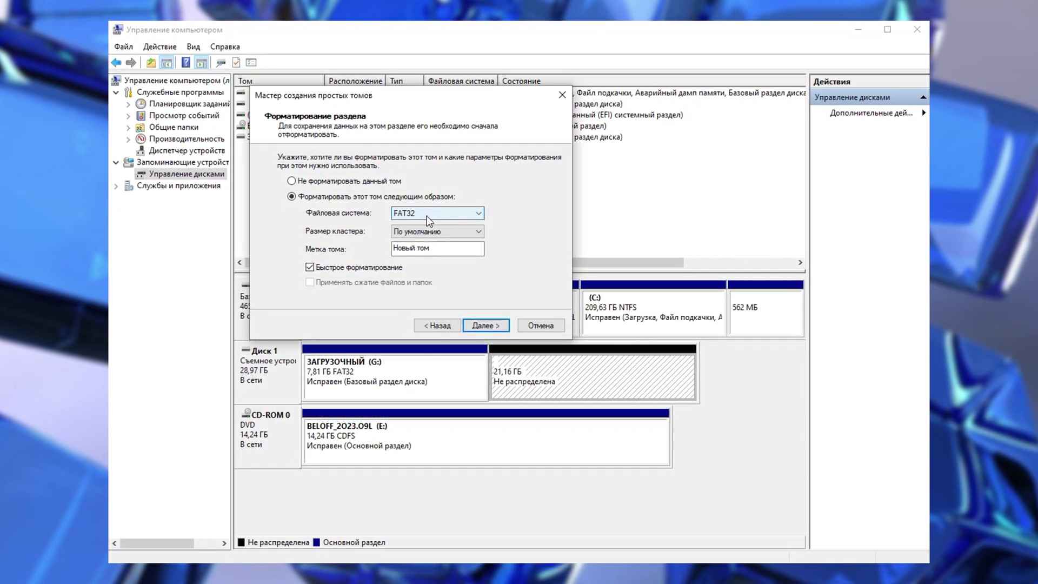
# Choose NTFS and the label Хранение for the second volume, then complete its creation.
pyautogui.click(426, 214)
pyautogui.click(424, 233)
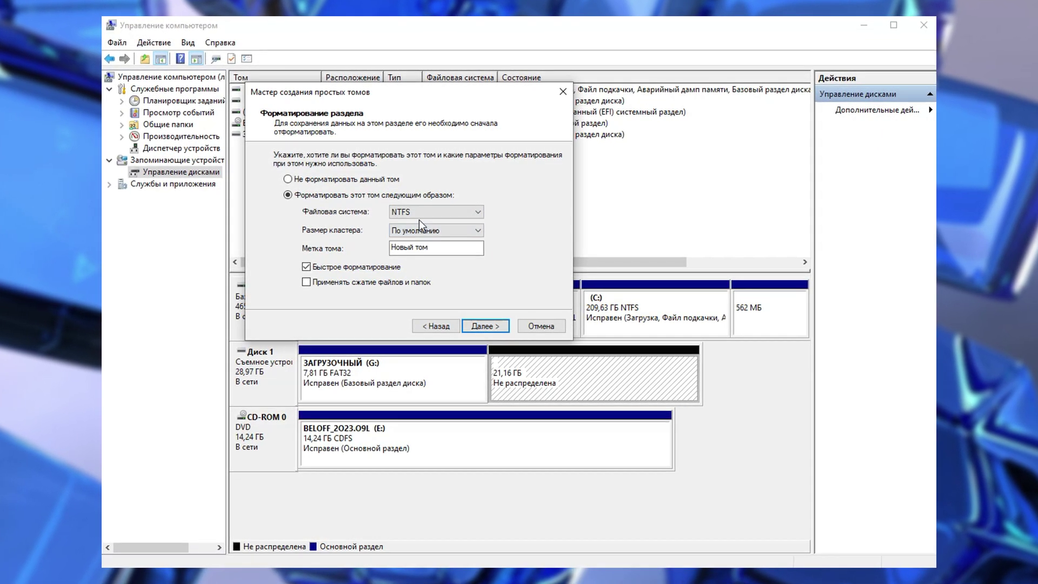
pyautogui.tripleClick(433, 248)
pyautogui.write('Хранение')
pyautogui.click(486, 327)
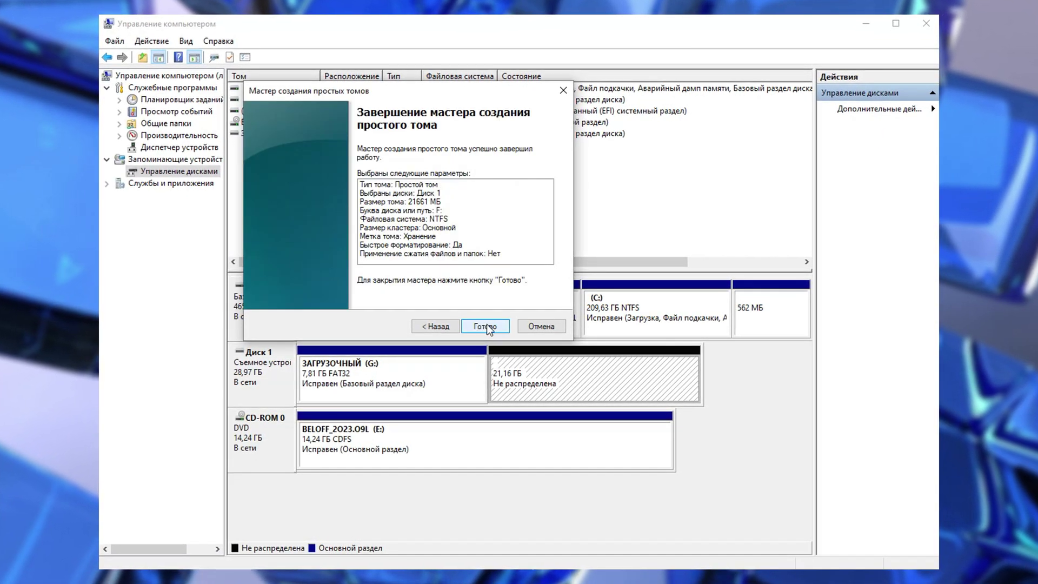
pyautogui.click(486, 325)
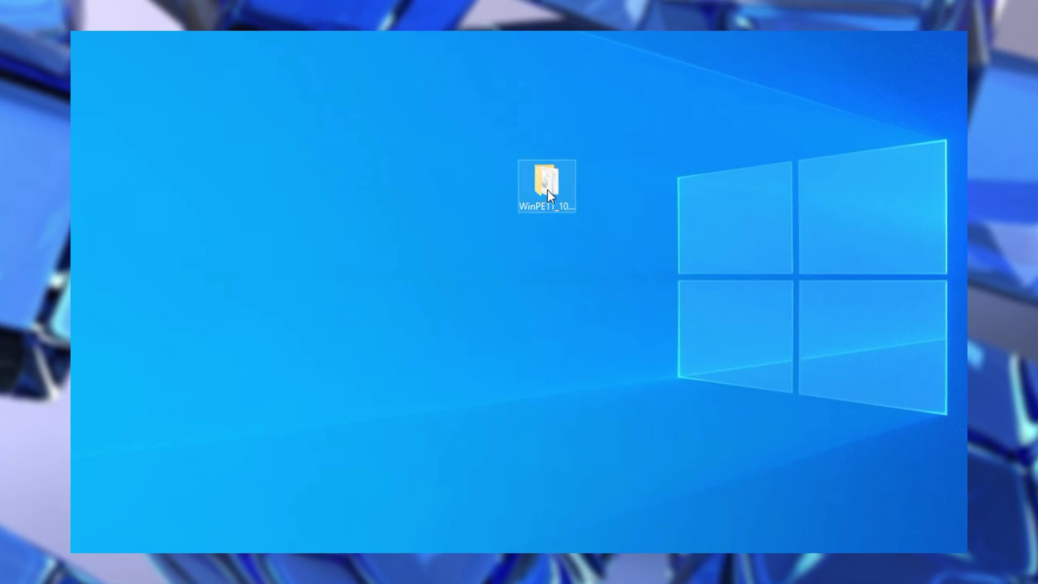
# Run BOOTICE64 as administrator from the BootICE folder inside the WinPE11 package's Запись на флешку folder.
pyautogui.doubleClick(547, 190)
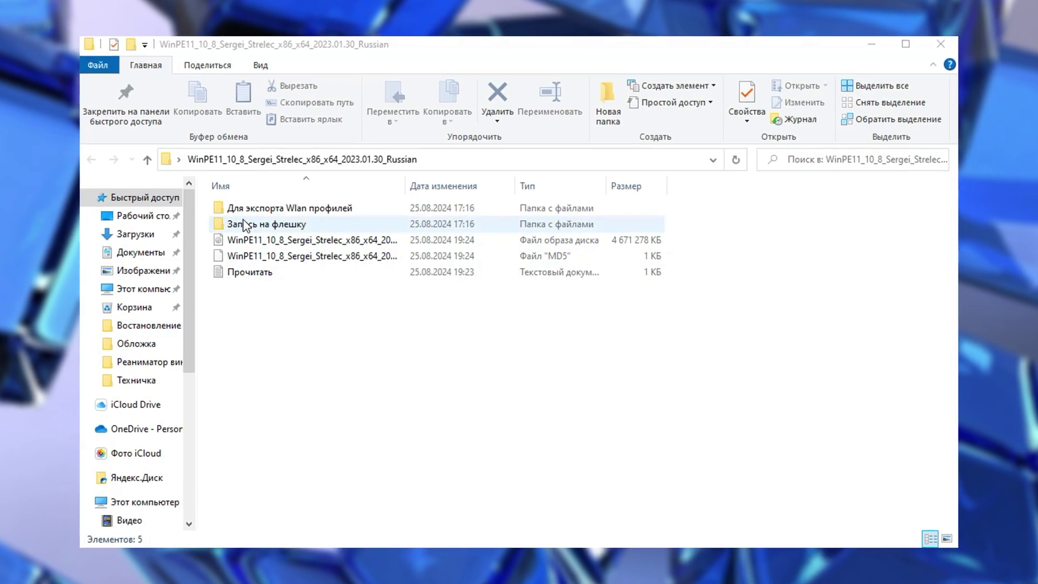
pyautogui.doubleClick(239, 223)
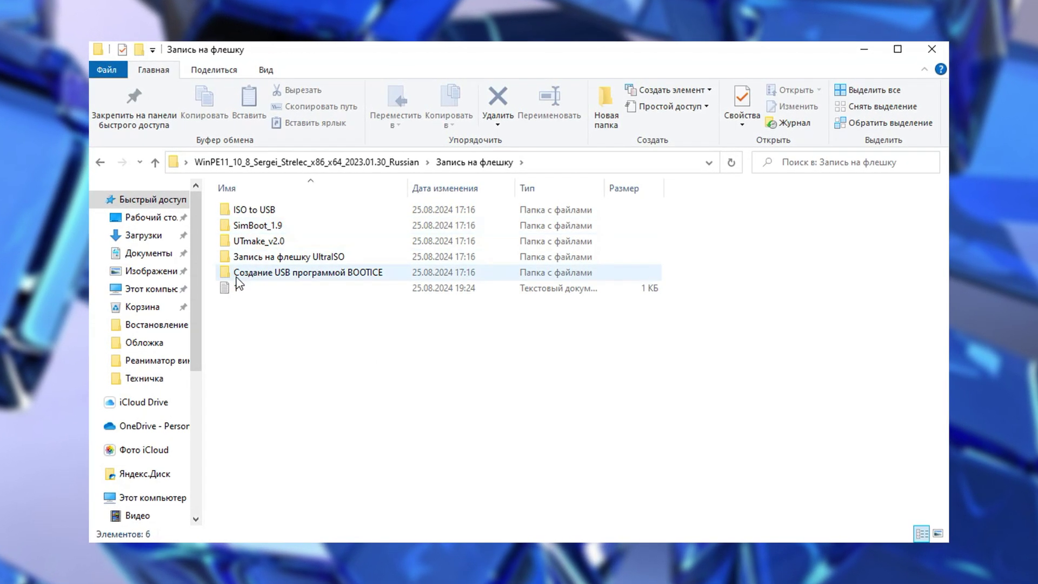
pyautogui.doubleClick(224, 273)
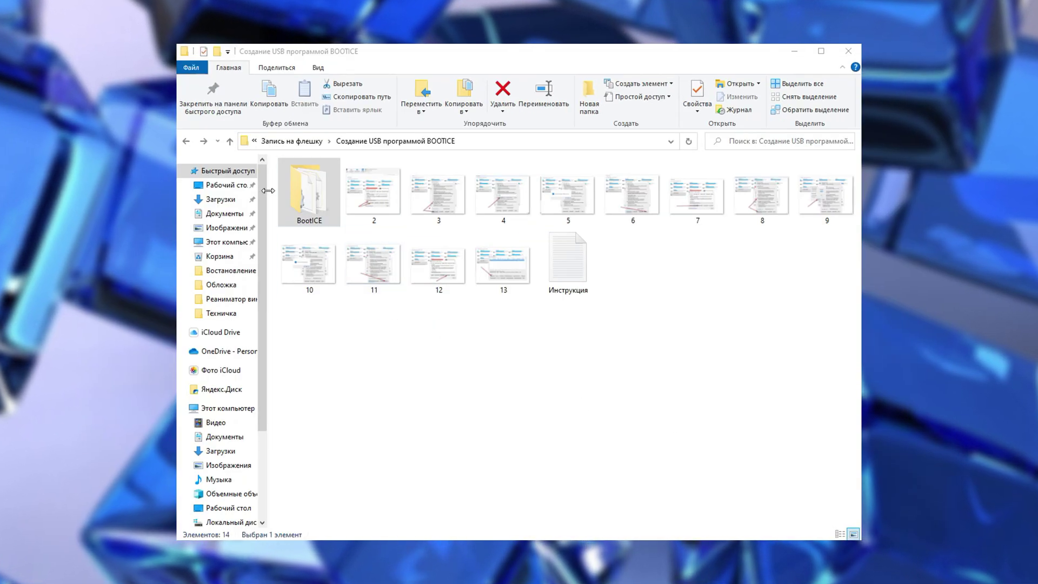
pyautogui.doubleClick(309, 195)
pyautogui.rightClick(309, 229)
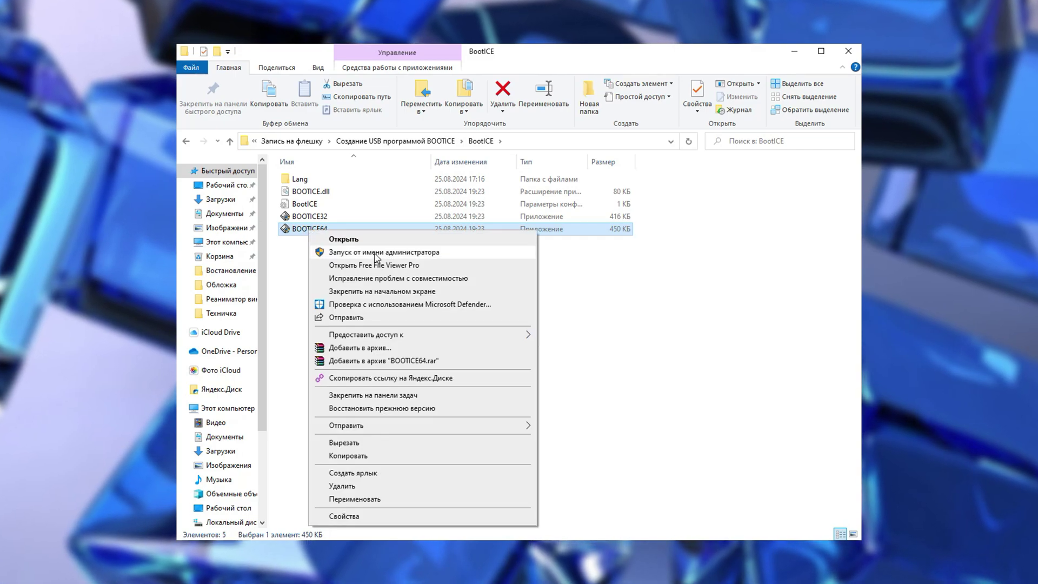
pyautogui.click(376, 252)
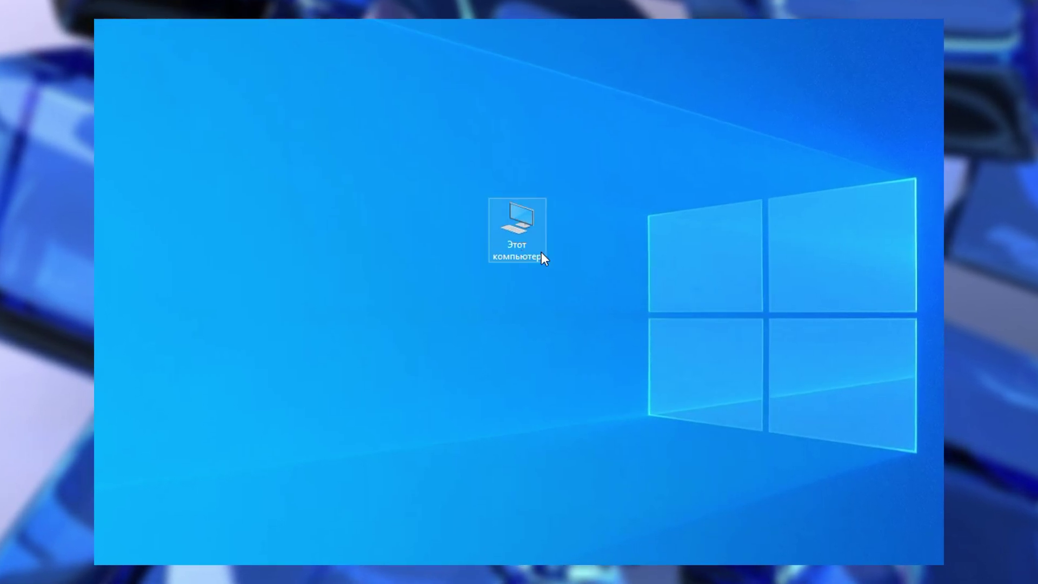
# Open this computer's properties and check the system type to find out the Windows bitness.
pyautogui.rightClick(505, 248)
pyautogui.click(543, 427)
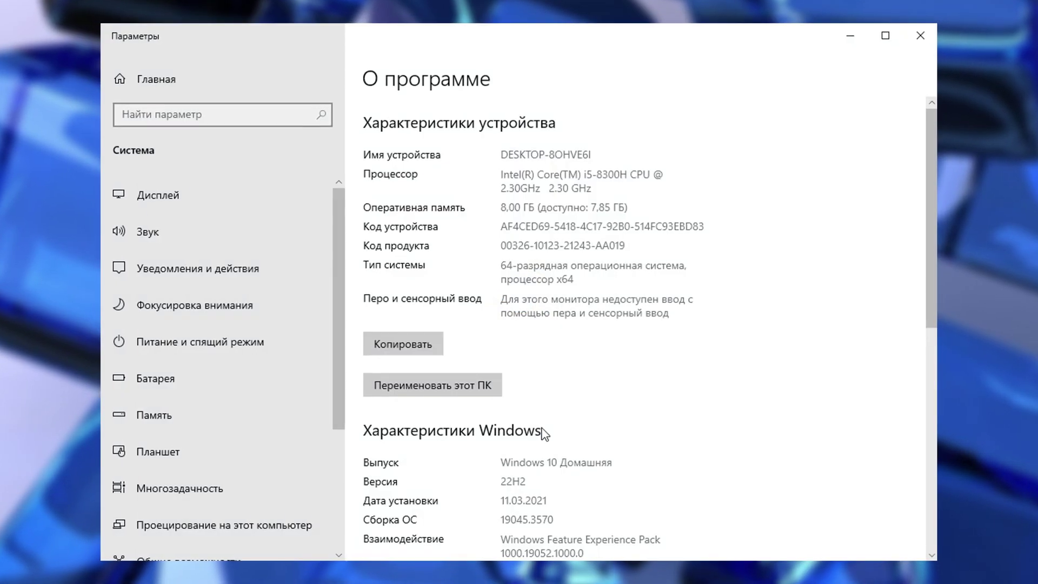
pyautogui.moveTo(506, 265); pyautogui.dragTo(626, 278)
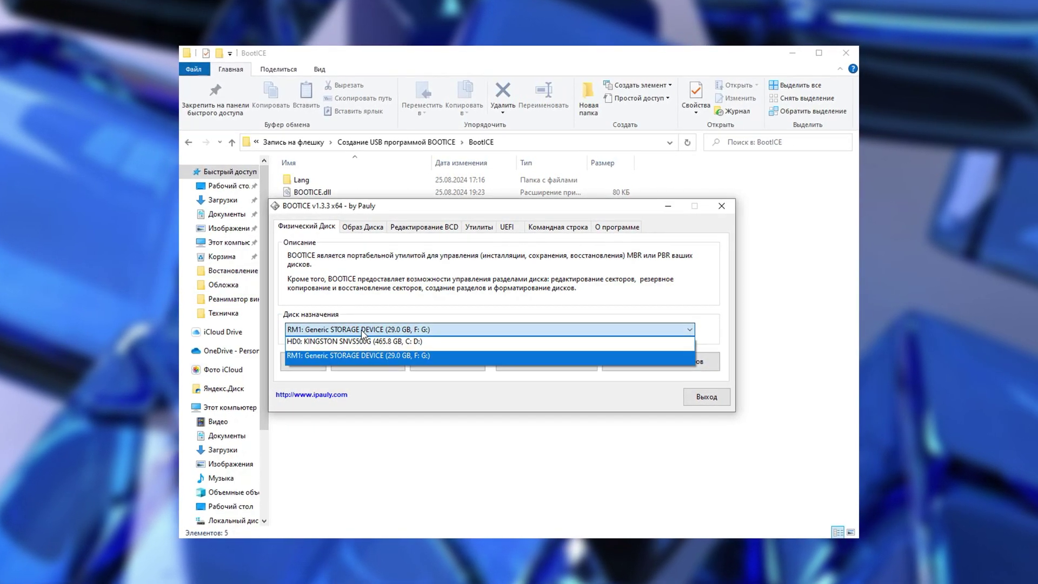
# Select the RM1 removable drive in BOOTICE and install the UltraISO USB-HDD+ master boot record on it.
pyautogui.click(337, 353)
pyautogui.click(366, 360)
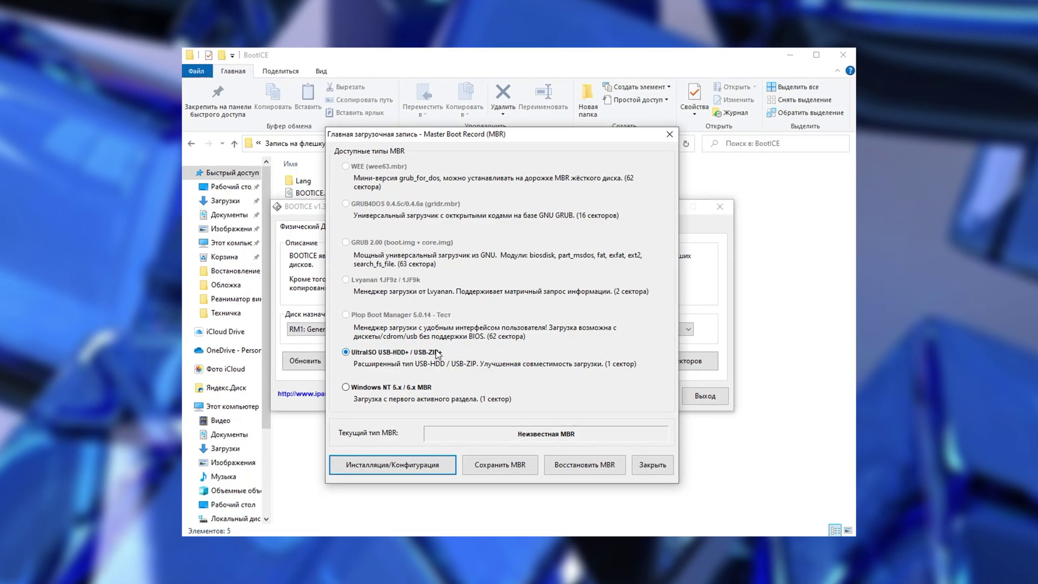
pyautogui.click(383, 468)
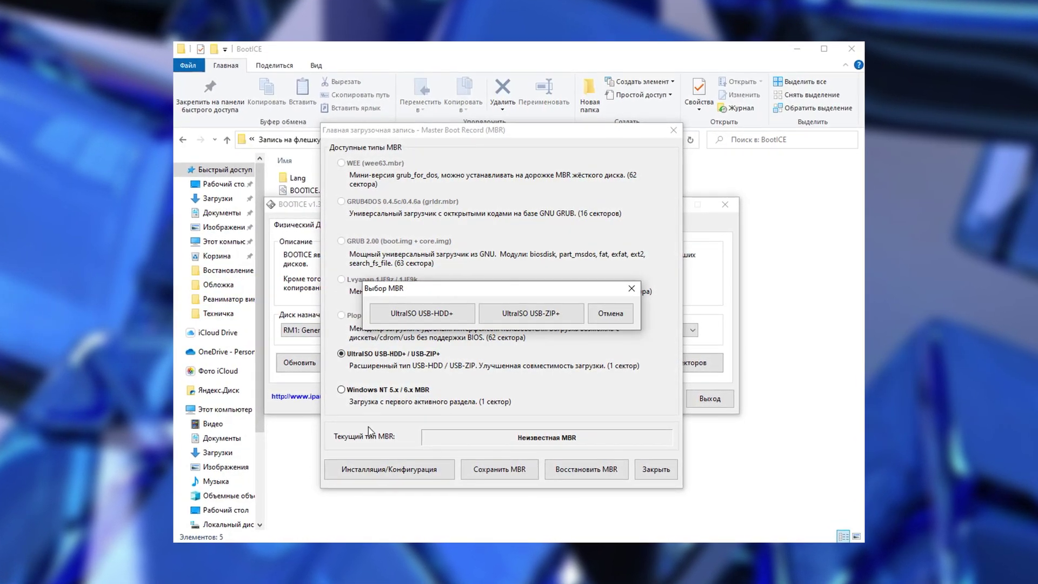
pyautogui.click(411, 315)
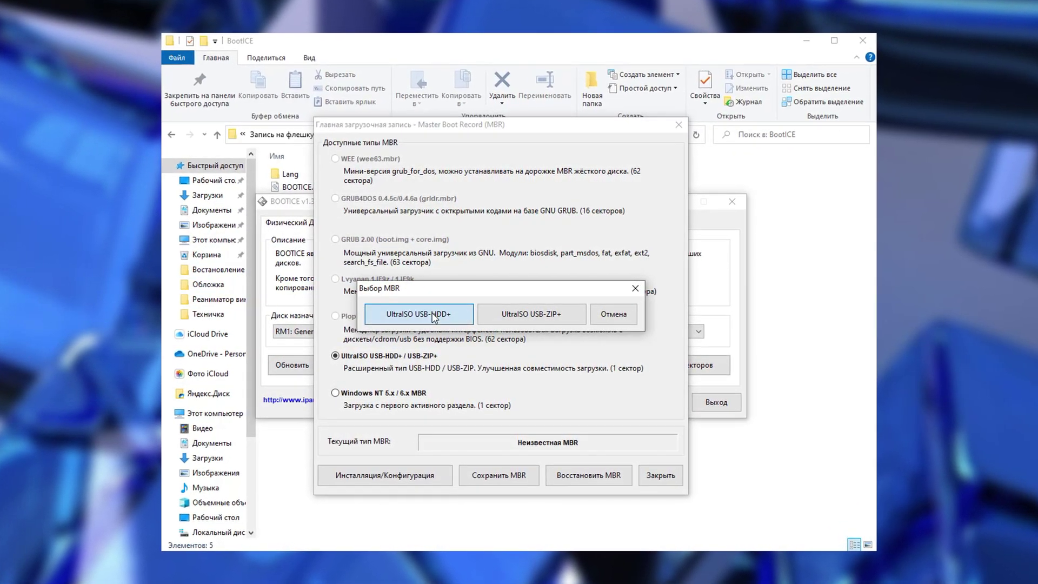
pyautogui.click(542, 357)
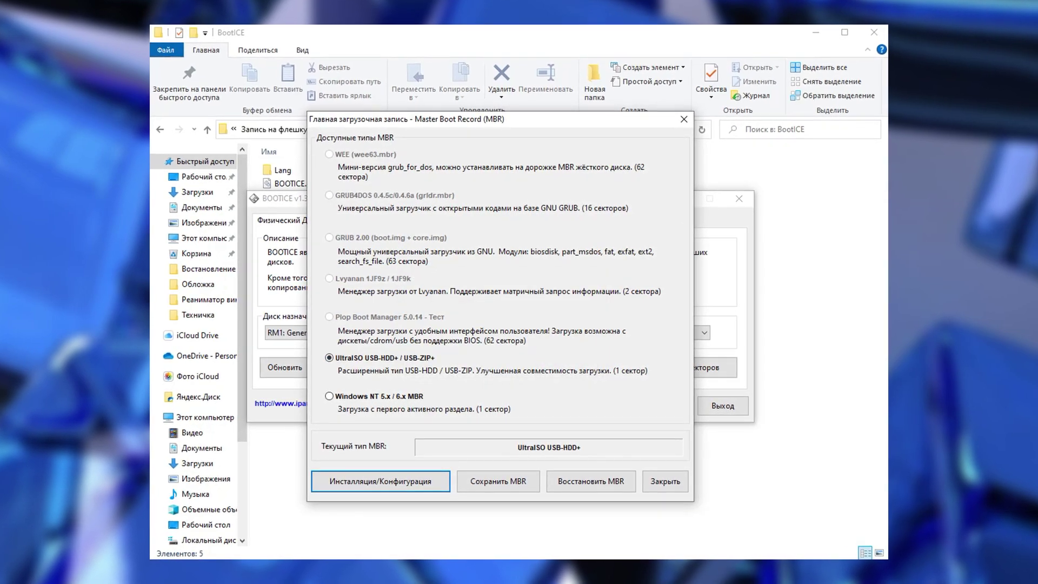
pyautogui.click(668, 484)
# Install the BOOTMGR partition boot record on the FAT32 partition G:, keeping the boot file name BOOTMGR.
pyautogui.click(446, 370)
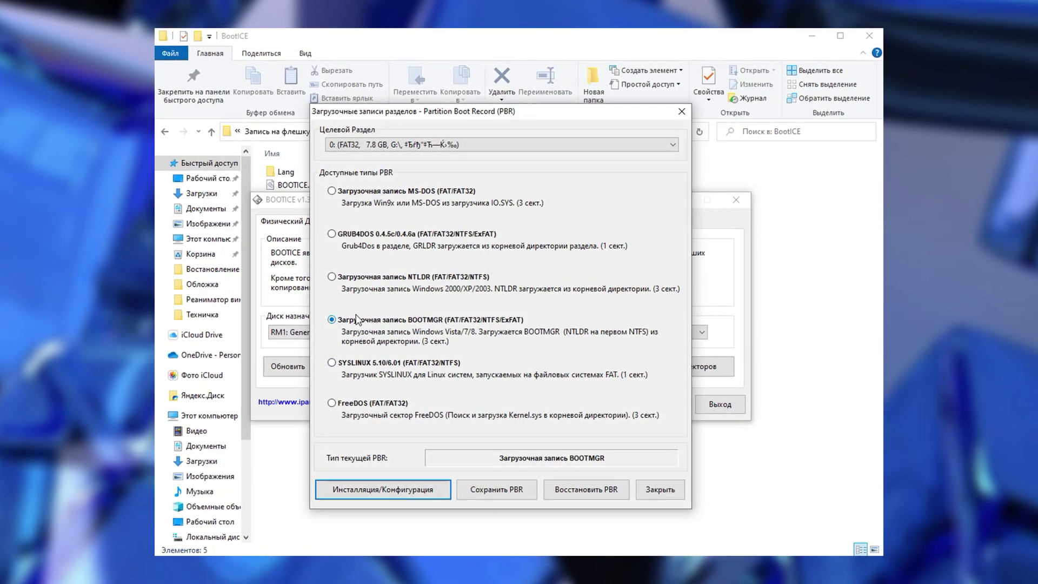
pyautogui.click(395, 489)
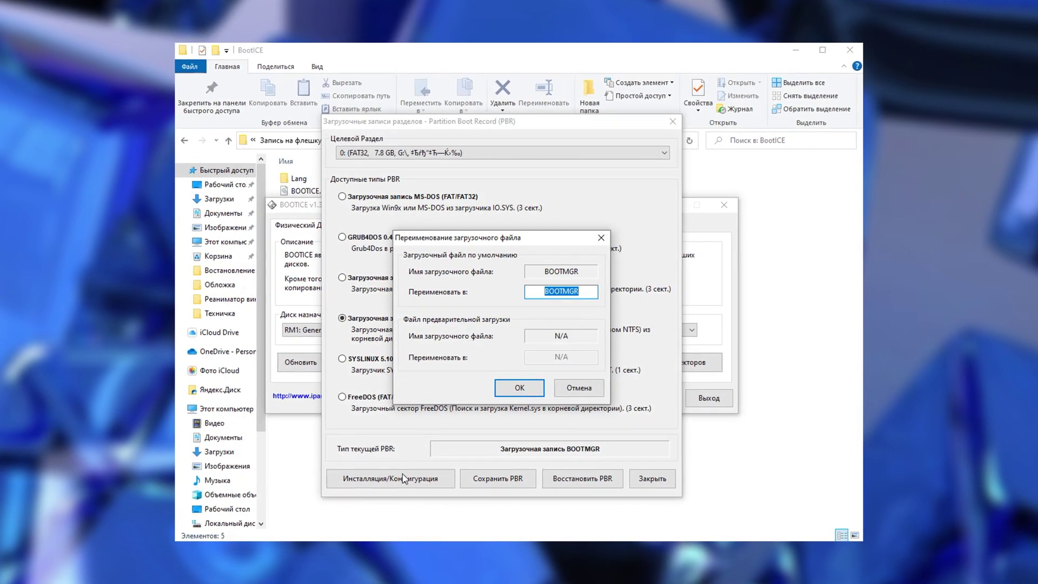
pyautogui.click(520, 388)
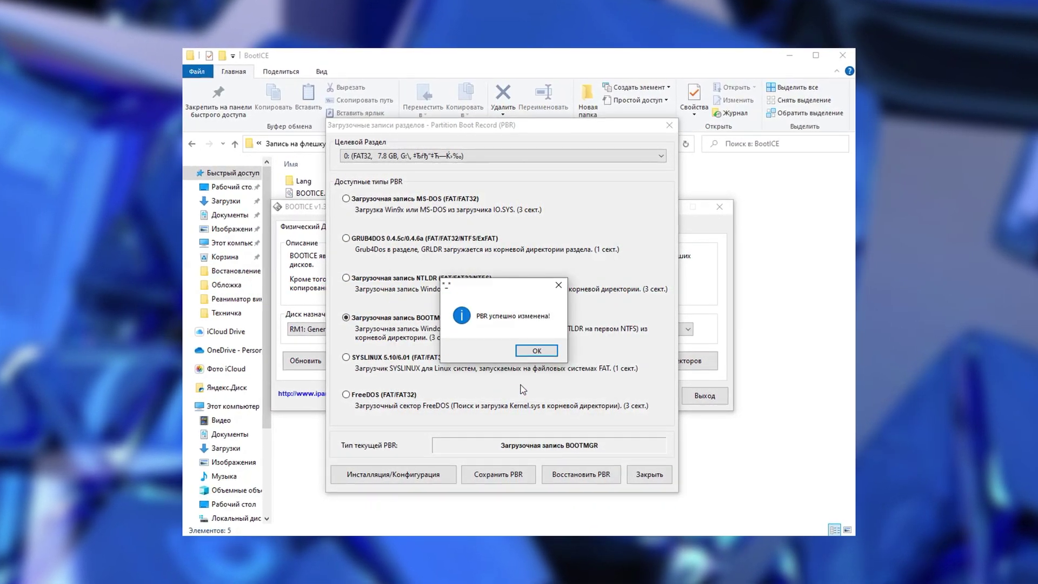
# Close the Partition Boot Record dialog, review the drive's FAT32 and NTFS partitions in partition management, and exit BOOTICE.
pyautogui.click(533, 349)
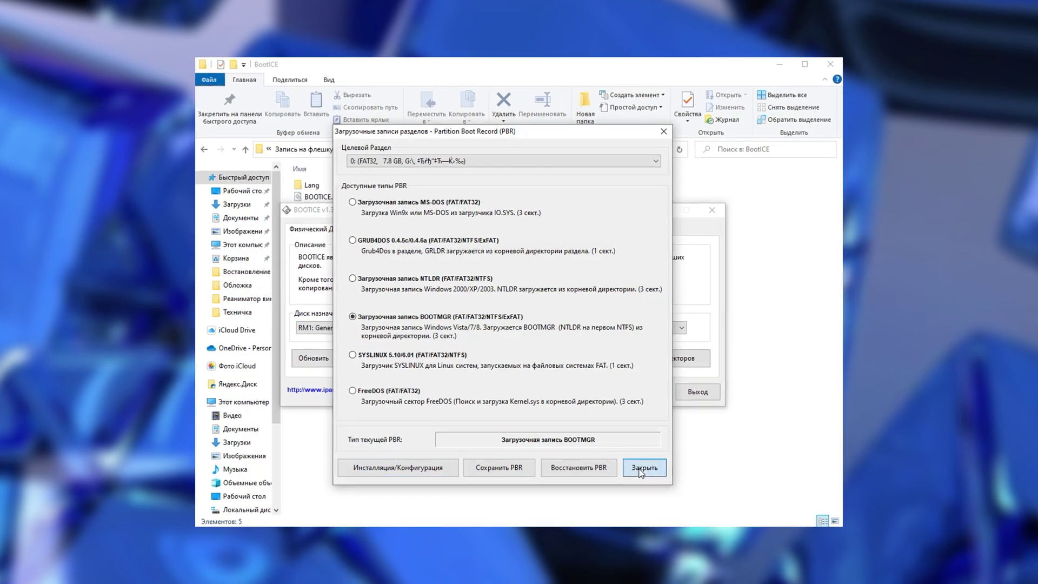
pyautogui.click(643, 470)
pyautogui.click(540, 360)
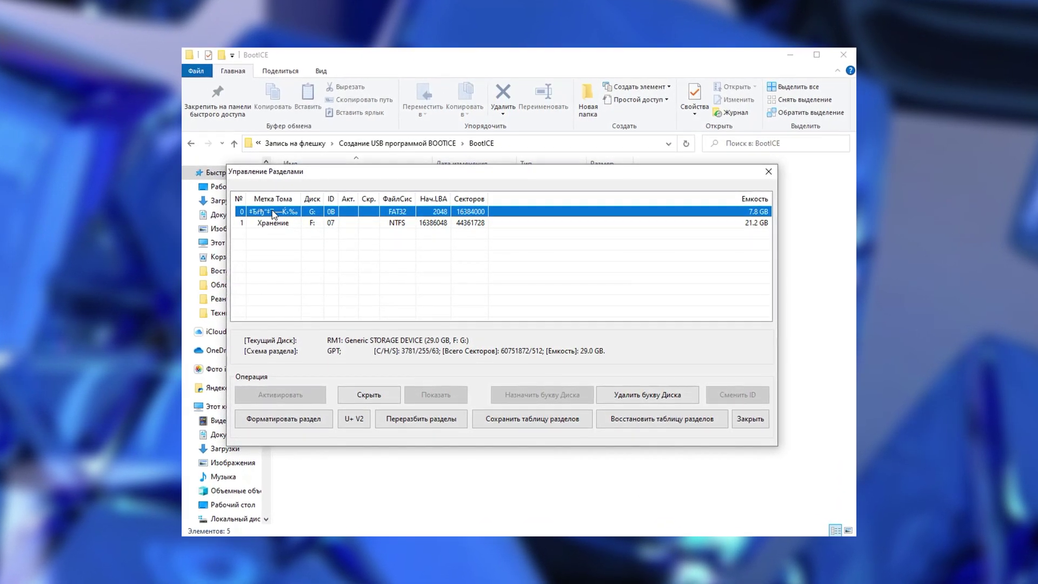
pyautogui.click(272, 225)
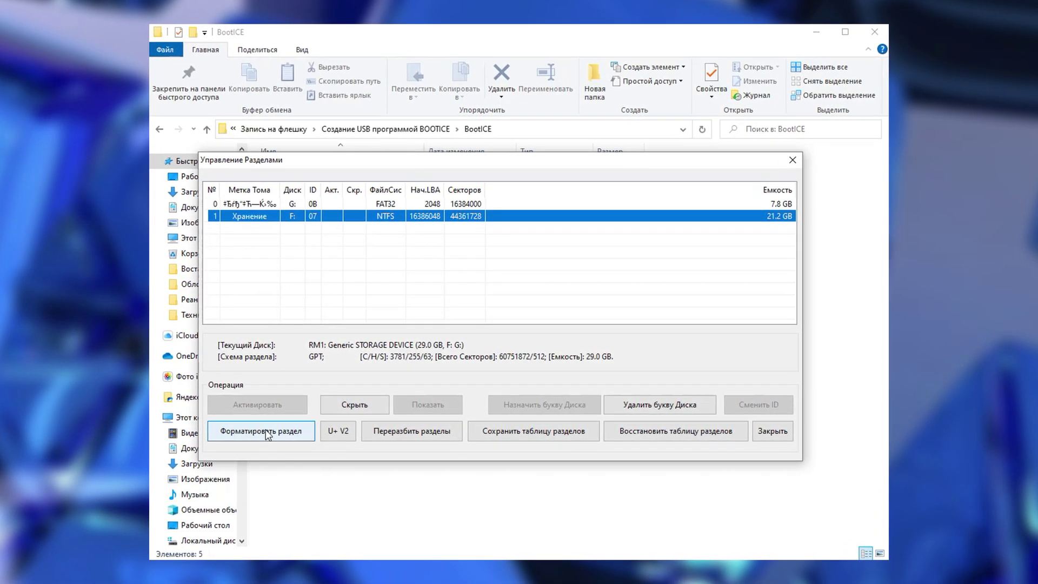
pyautogui.click(774, 432)
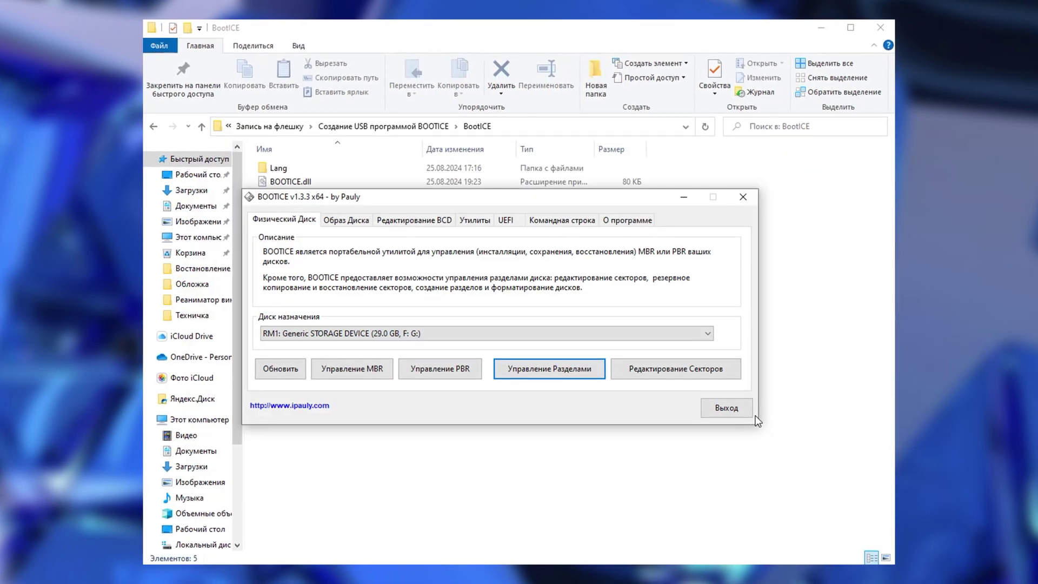
pyautogui.click(724, 409)
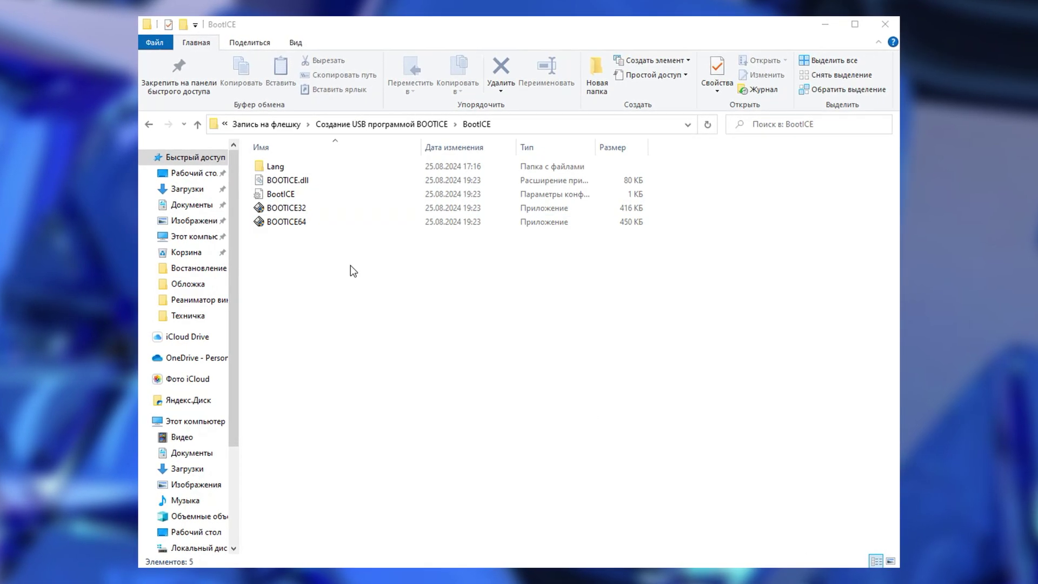
# Return to the WinPE11_10_8_Sergei_Strelec_x86_x64_2023.01.30_Russian folder and mount its ISO disc image, allowing the file to open.
pyautogui.click(152, 125)
pyautogui.click(151, 125)
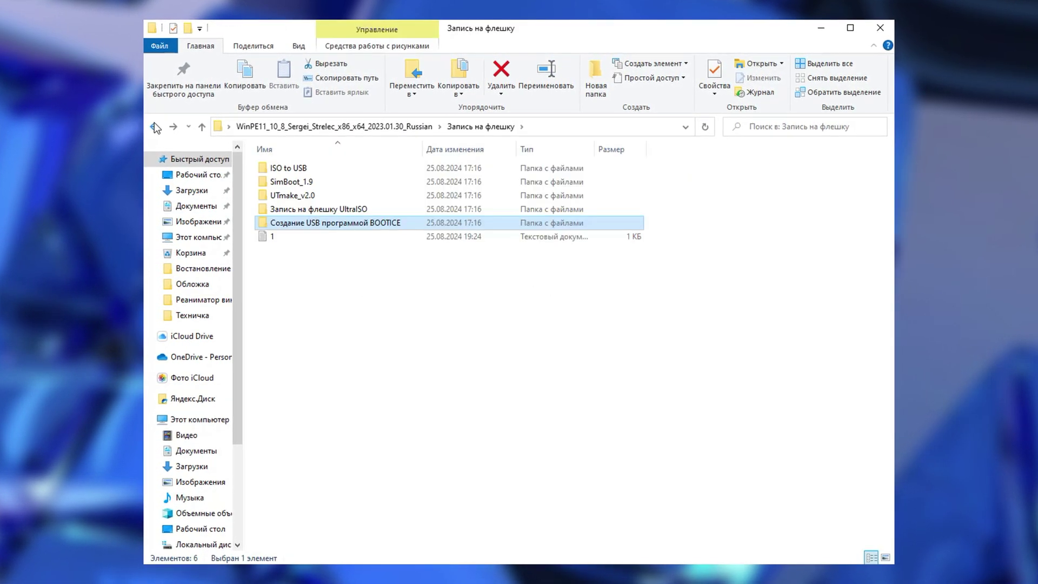
pyautogui.click(152, 125)
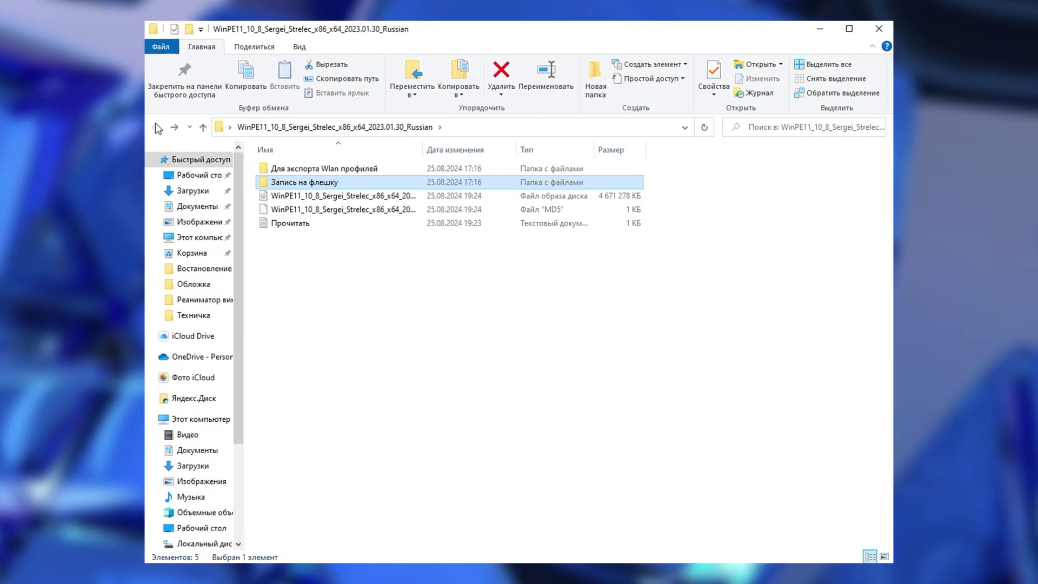
pyautogui.click(344, 200)
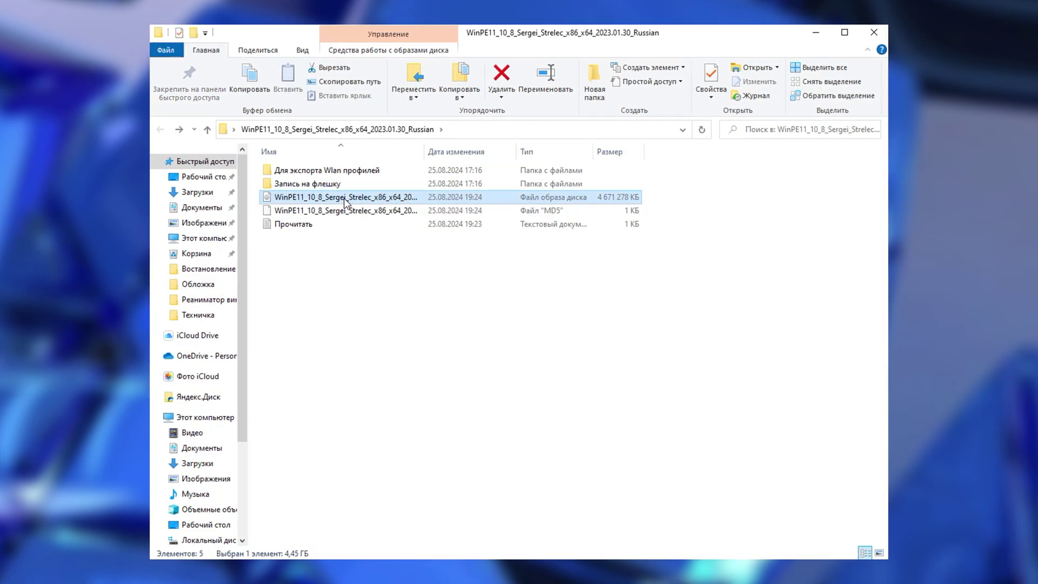
pyautogui.doubleClick(300, 200)
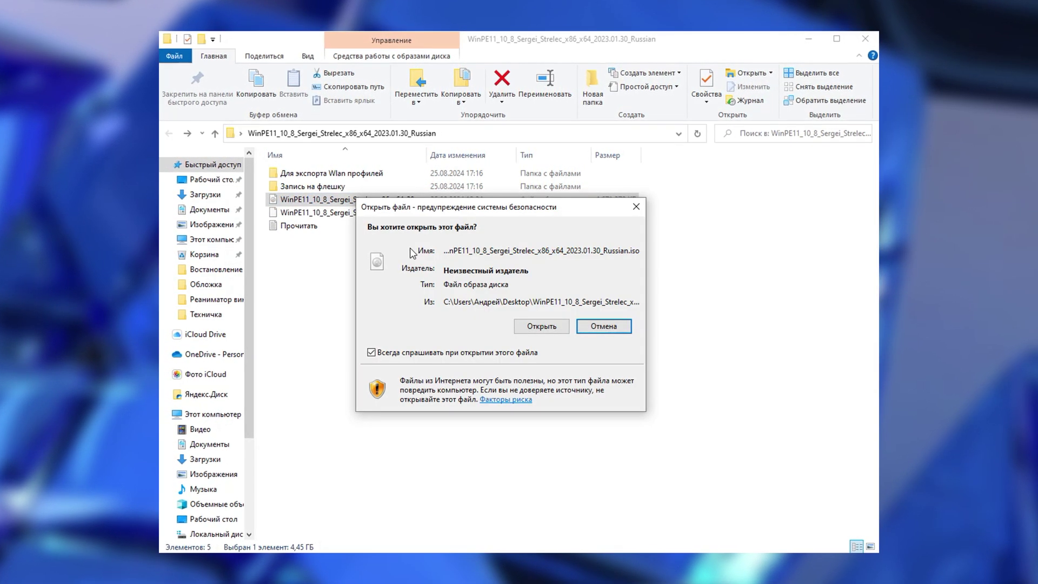
pyautogui.click(547, 326)
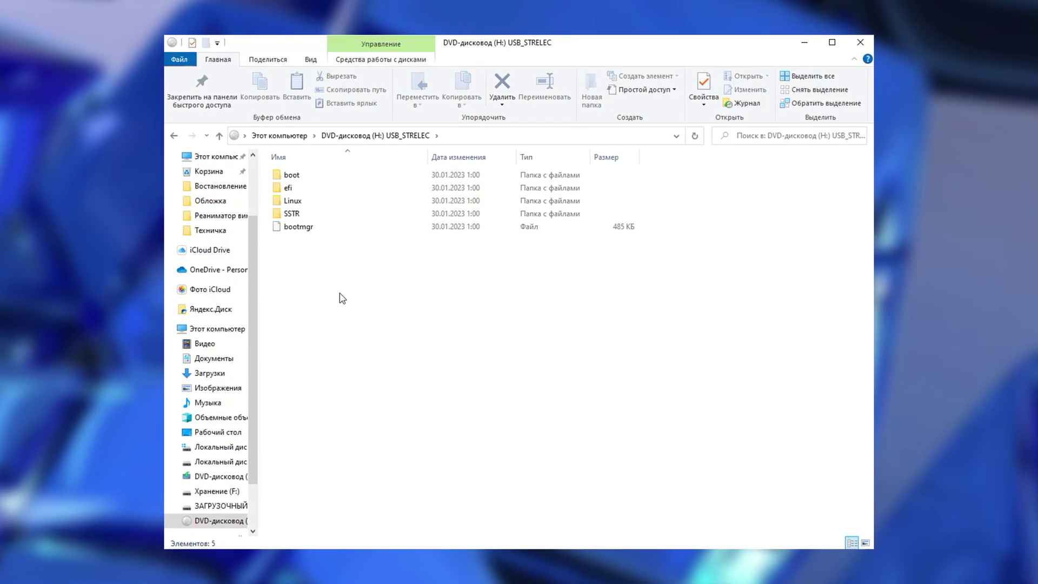
# Copy the boot, efi, Linux and SSTR folders and the bootmgr file from the mounted USB_STRELEC disc to the ЗАГРУЗОЧНЫЙ (G:) partition.
pyautogui.moveTo(309, 280); pyautogui.dragTo(293, 174)
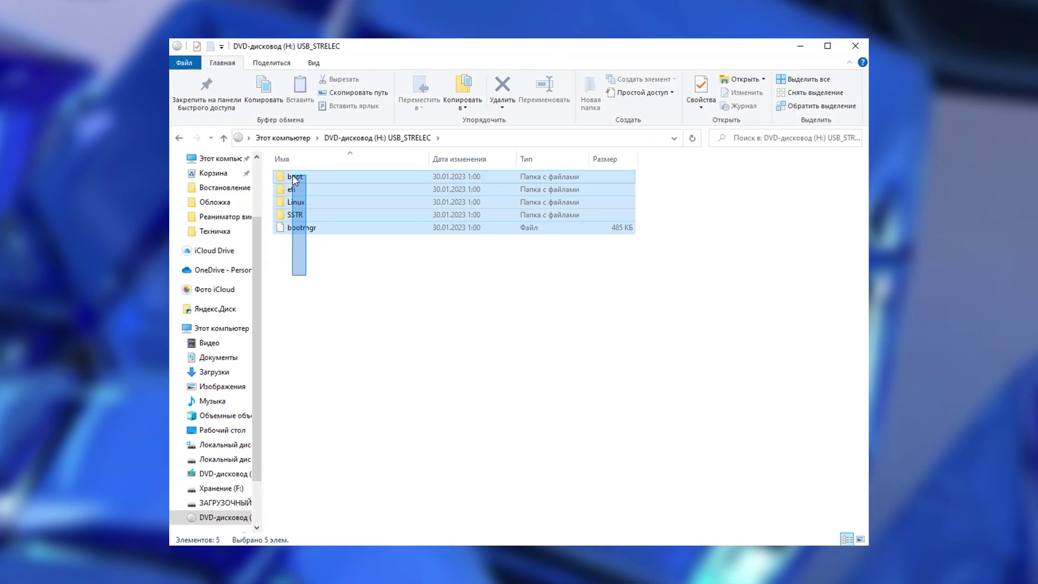
pyautogui.rightClick(323, 199)
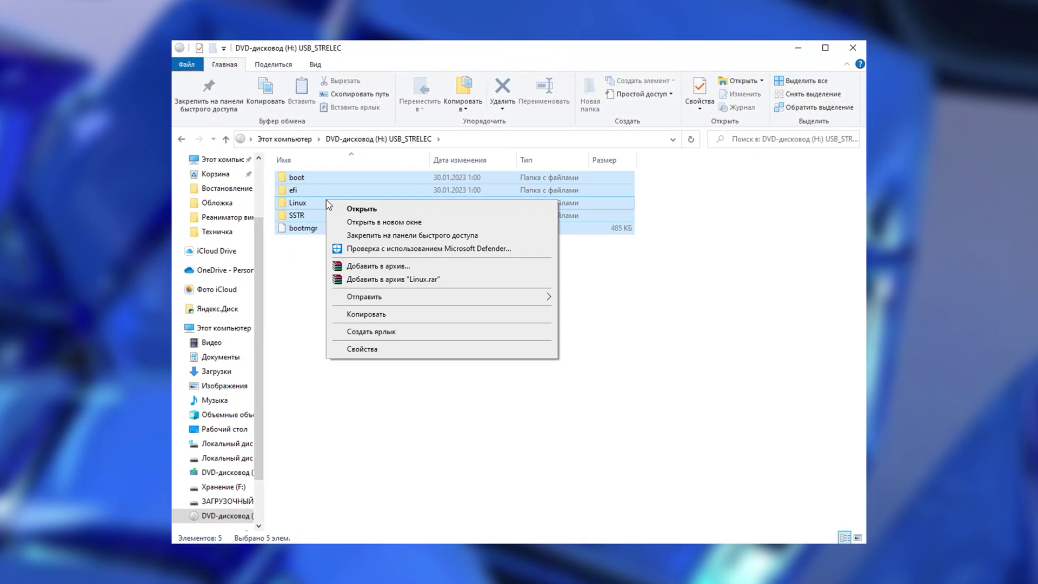
pyautogui.click(379, 316)
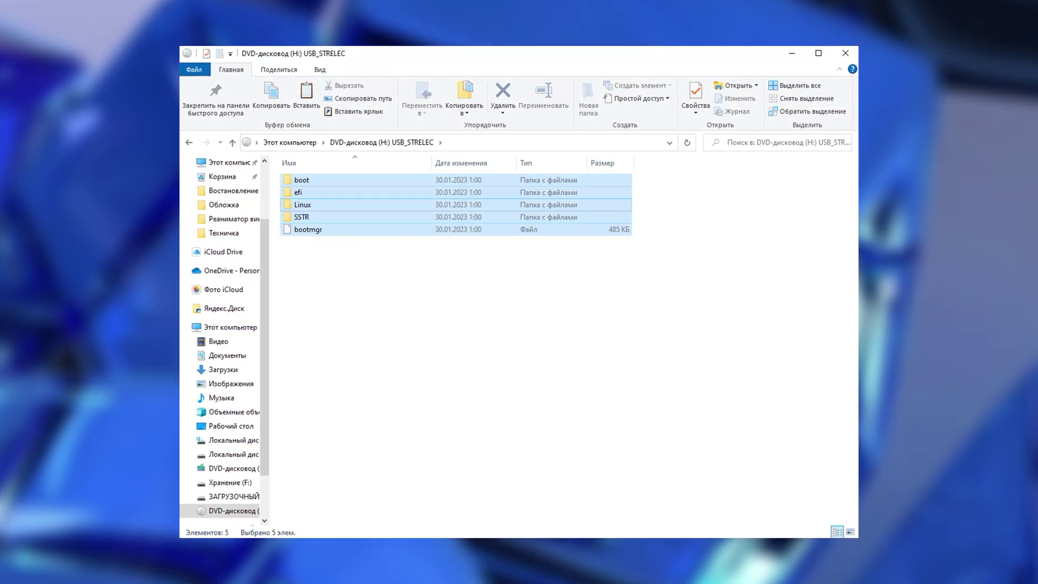
pyautogui.hotkey('alt', 'Tab')
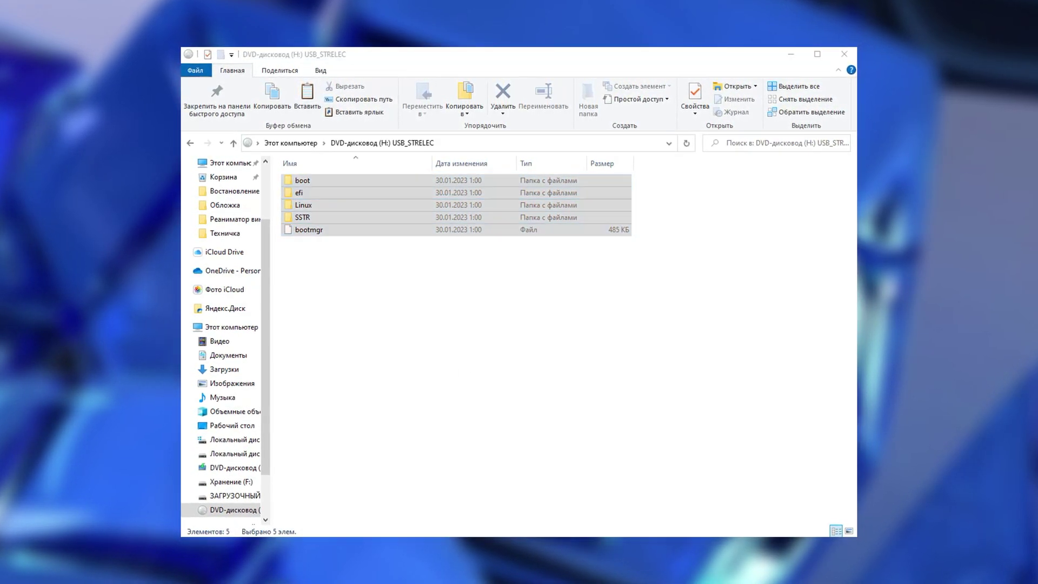
pyautogui.click(234, 494)
pyautogui.rightClick(485, 234)
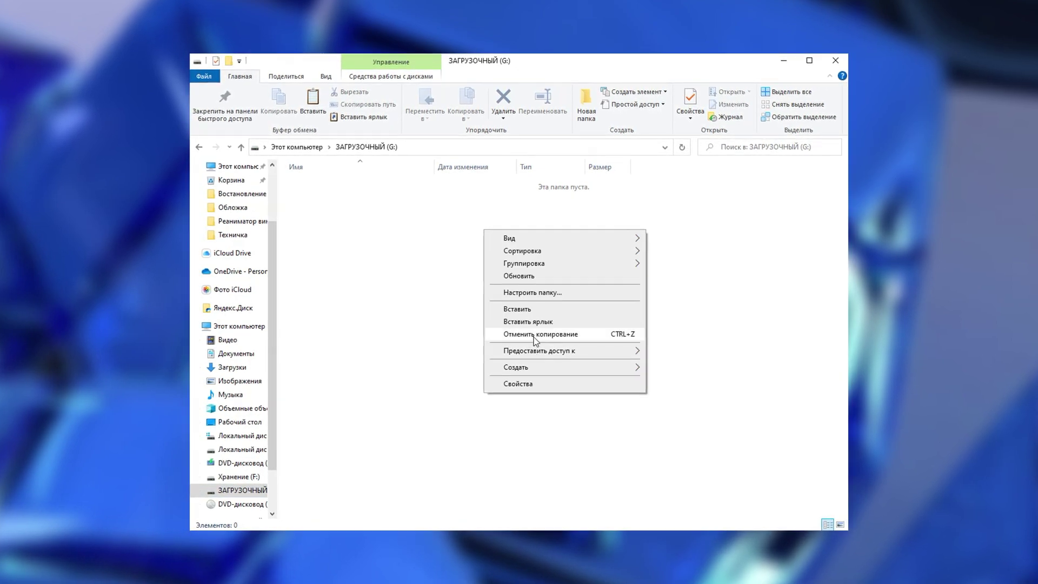
pyautogui.click(516, 292)
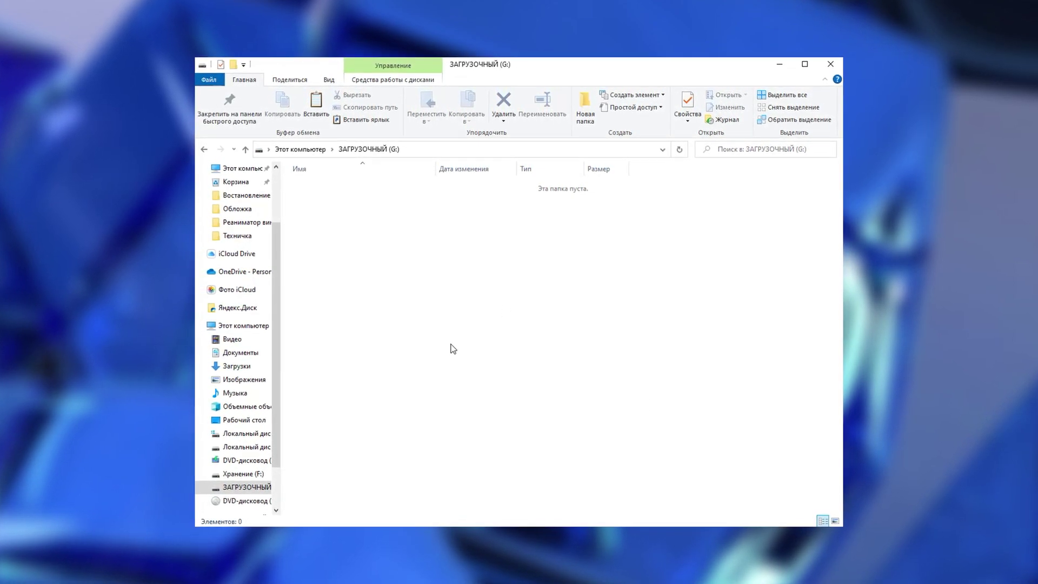